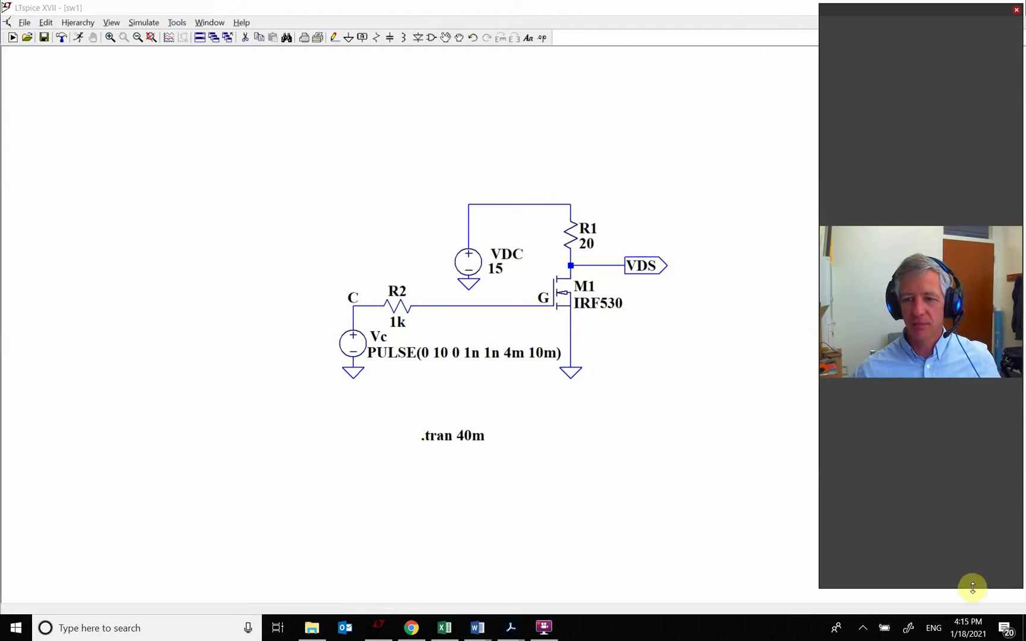
Run the transient simulation and plot the voltage at VDS, followed by the control voltage at node C on its own.
{"action": "left_click_drag", "start_coordinate": [973, 587], "coordinate": [921, 183]}
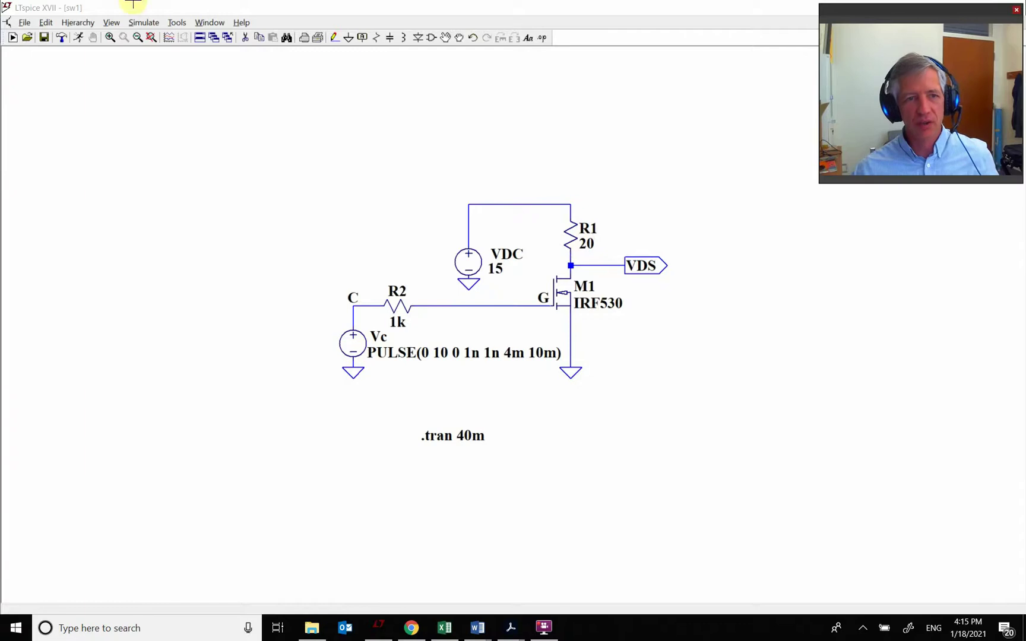
{"action": "left_click", "coordinate": [79, 38]}
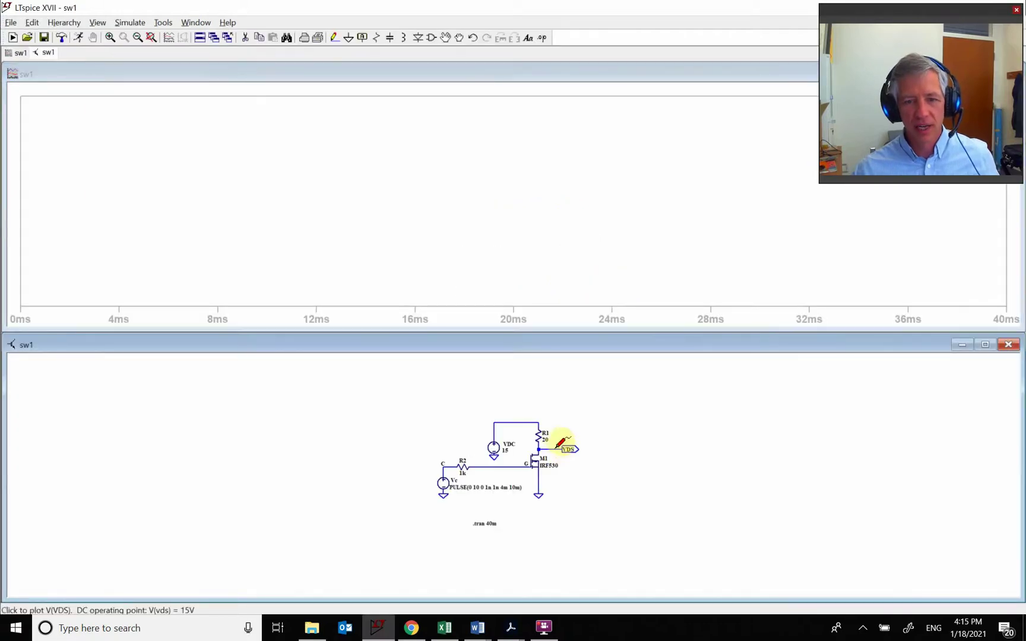
{"action": "left_click", "coordinate": [554, 449]}
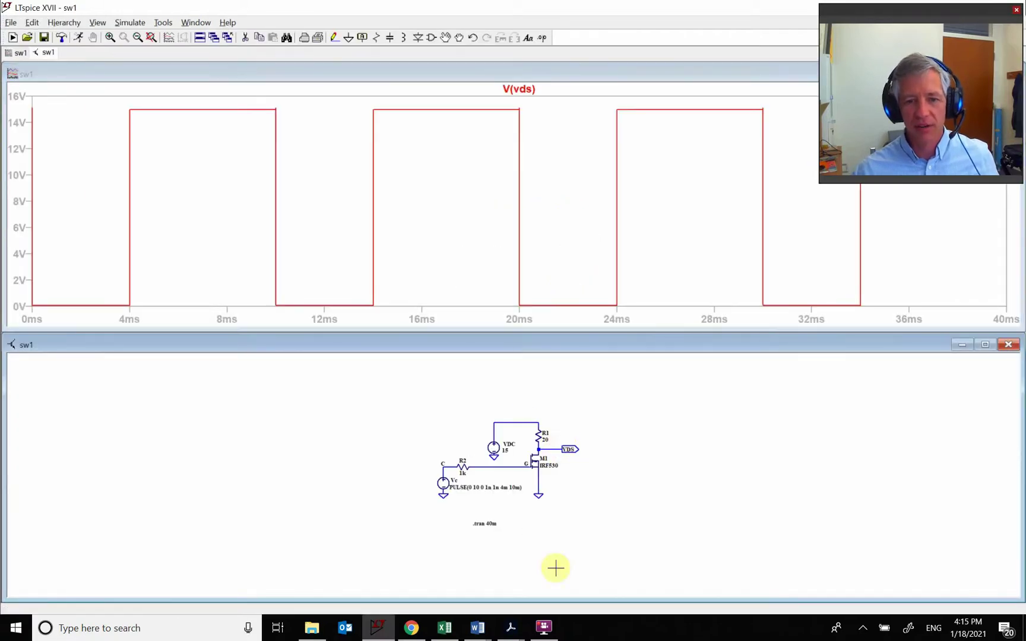
{"action": "left_click", "coordinate": [150, 39]}
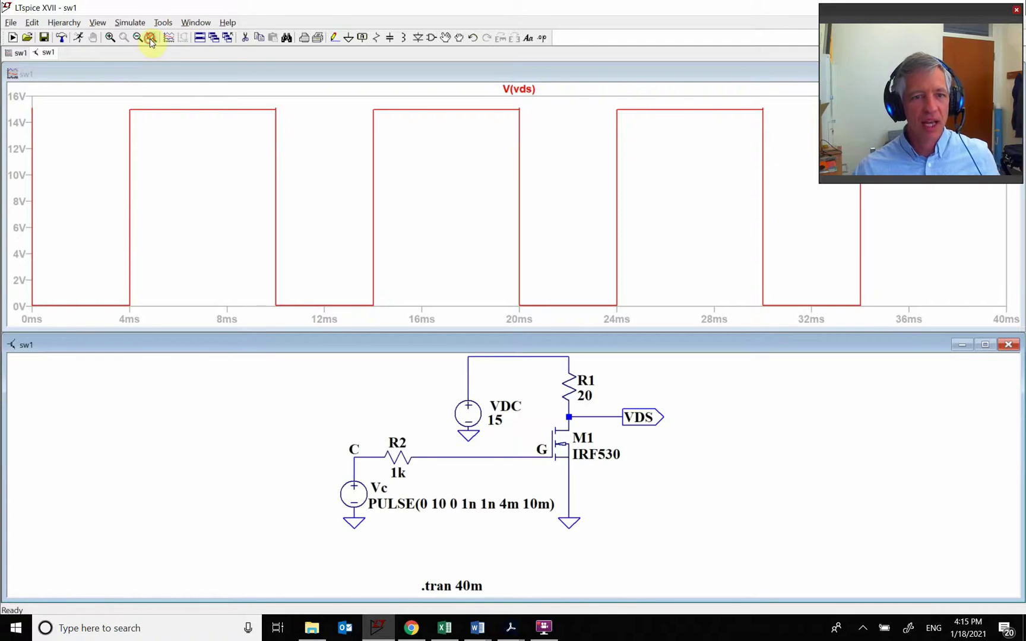
{"action": "left_click", "coordinate": [371, 455]}
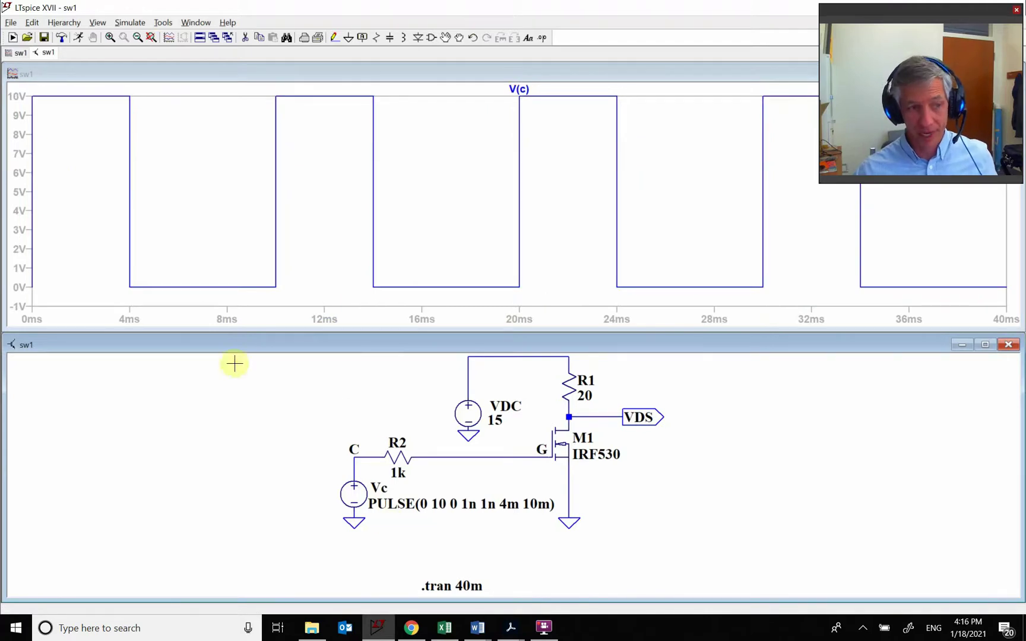
Rerun the simulation with the on voltage of pulse source Vc set to 3.3 V and plot the voltages at VDS and G.
{"action": "right_click", "coordinate": [356, 492]}
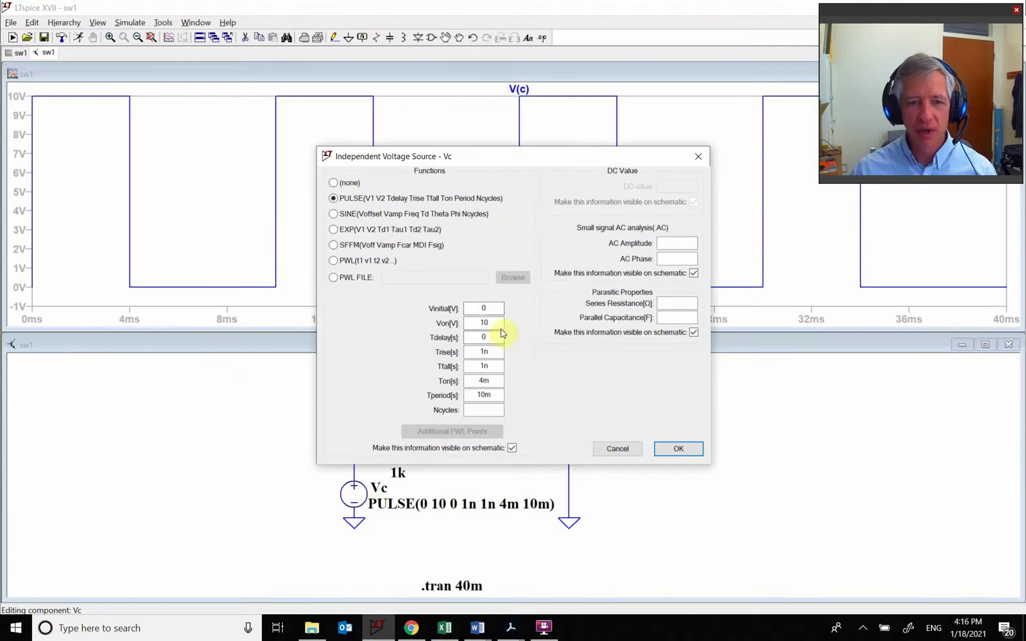
{"action": "type", "text": "3.3"}
{"action": "key", "text": "Return"}
{"action": "left_click", "coordinate": [79, 37]}
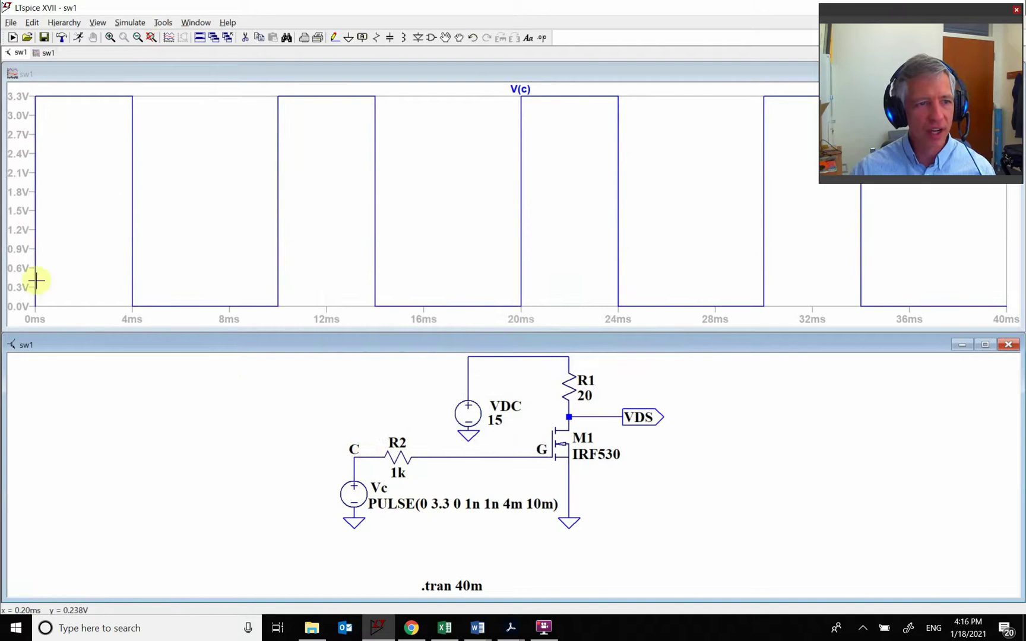
{"action": "left_click", "coordinate": [617, 412]}
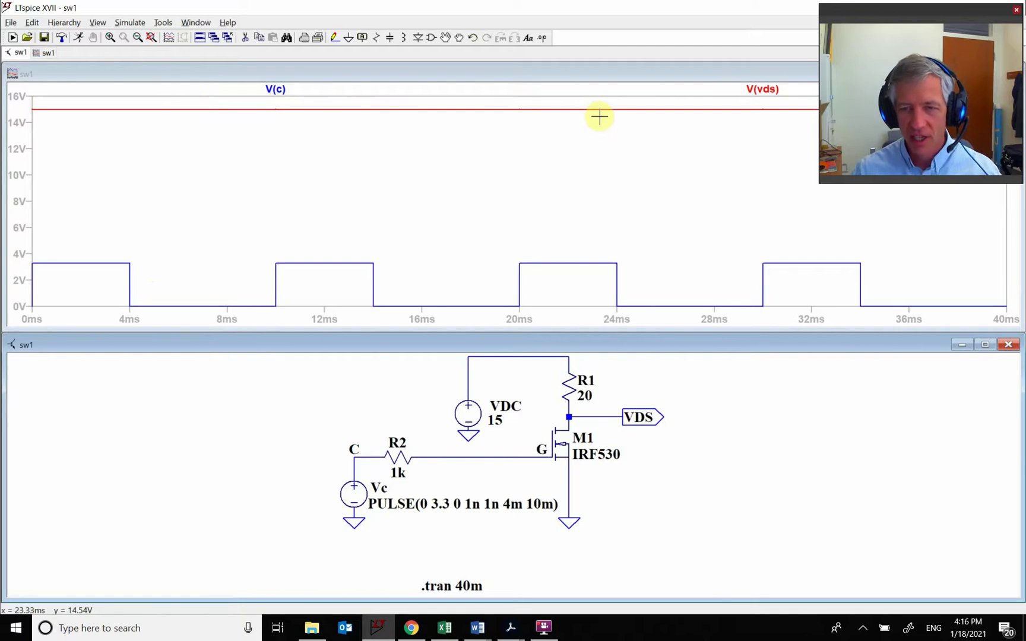
{"action": "left_click", "coordinate": [551, 450]}
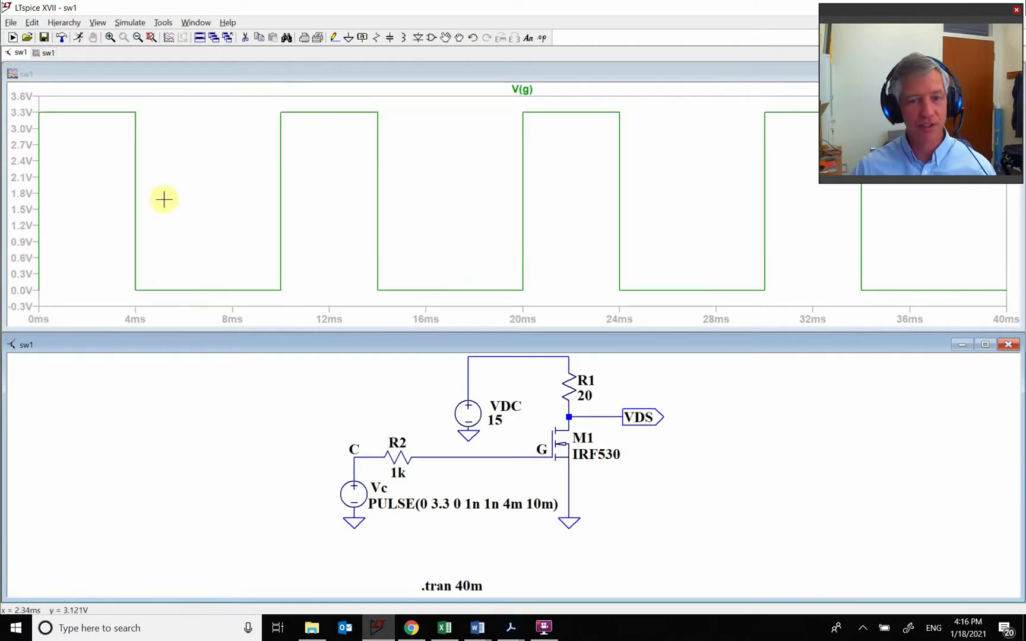
Examine the threshold voltage in the SPICE model of M1's IRF530 in the MOSFET selection list, without picking a new part.
{"action": "right_click", "coordinate": [566, 446]}
{"action": "left_click", "coordinate": [563, 279]}
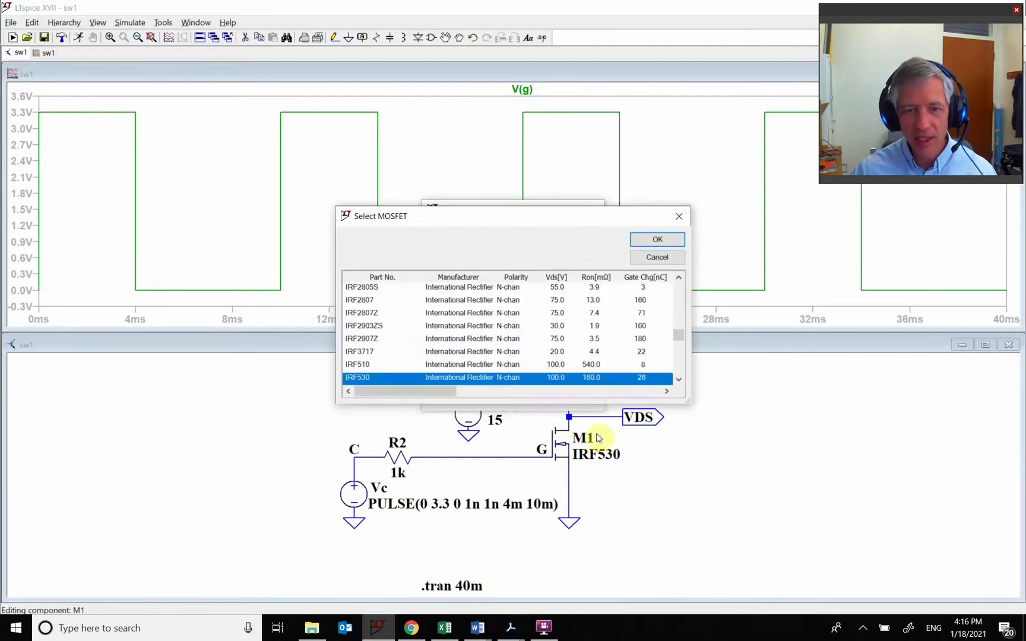
{"action": "left_click_drag", "start_coordinate": [424, 395], "coordinate": [525, 397]}
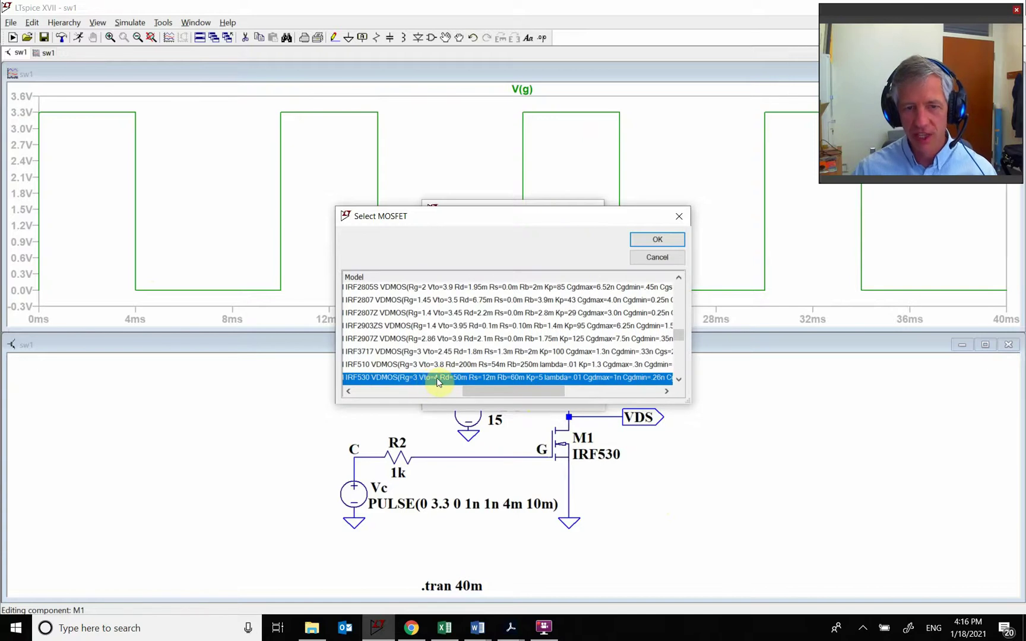
{"action": "left_click", "coordinate": [659, 258]}
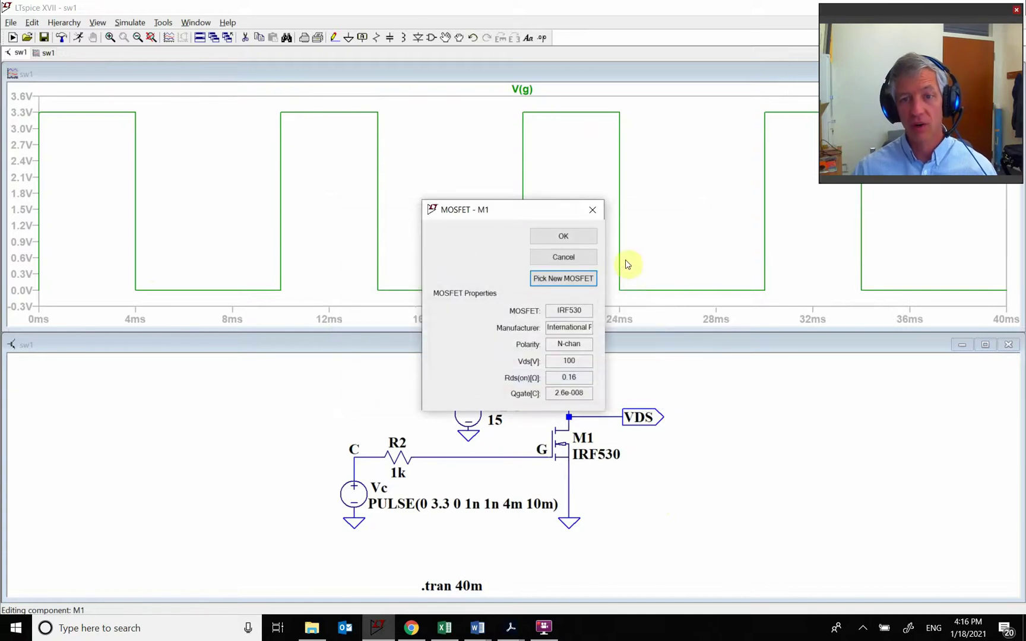
{"action": "left_click", "coordinate": [589, 261]}
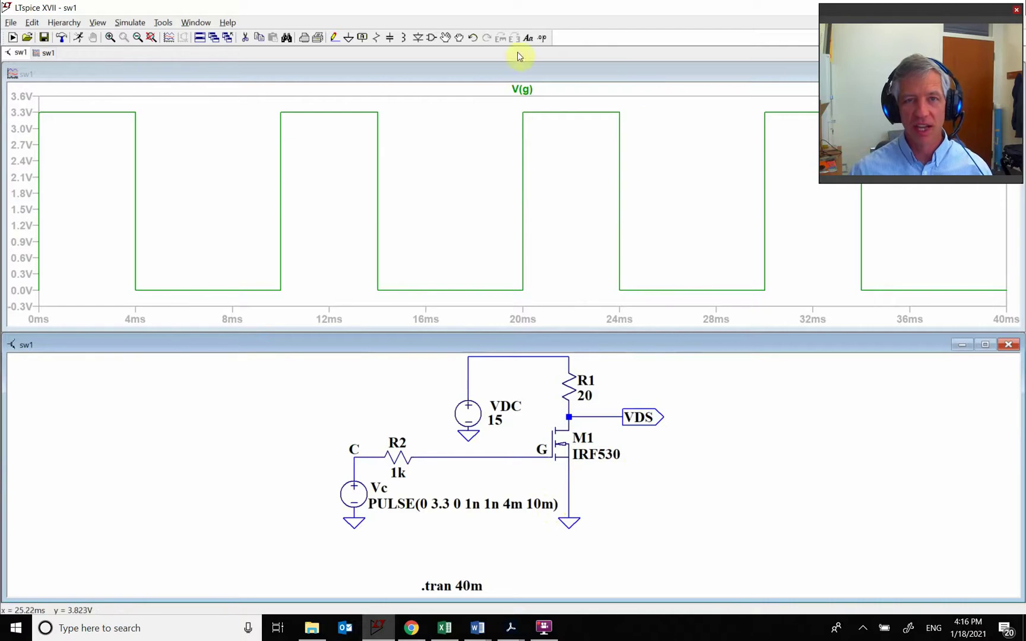
Close the waveform window and maximize the schematic.
{"action": "left_click_drag", "start_coordinate": [997, 12], "coordinate": [957, 402]}
{"action": "left_click", "coordinate": [1009, 74]}
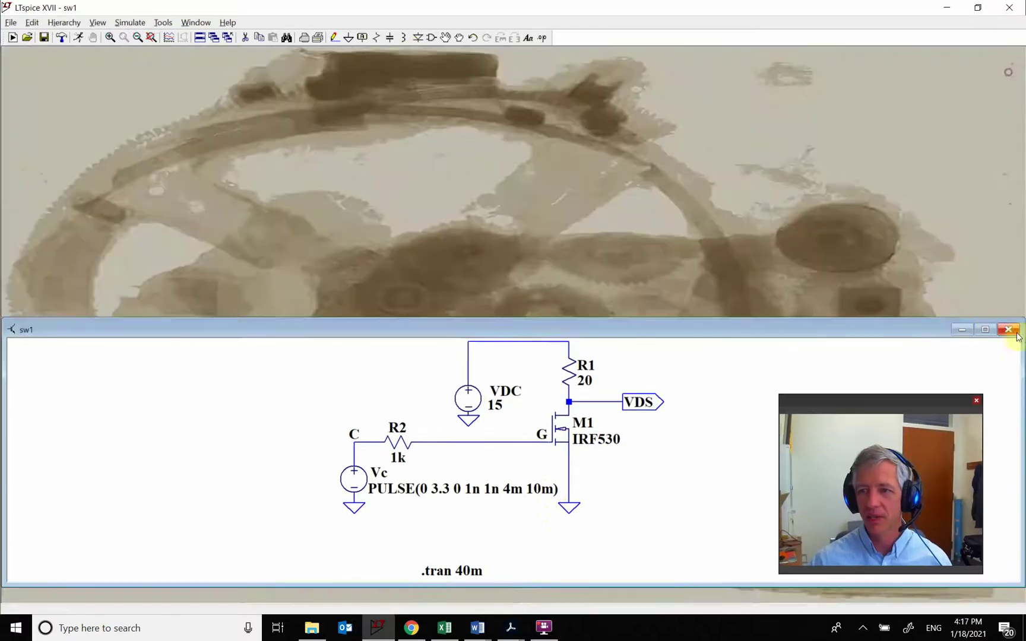
{"action": "left_click", "coordinate": [984, 330]}
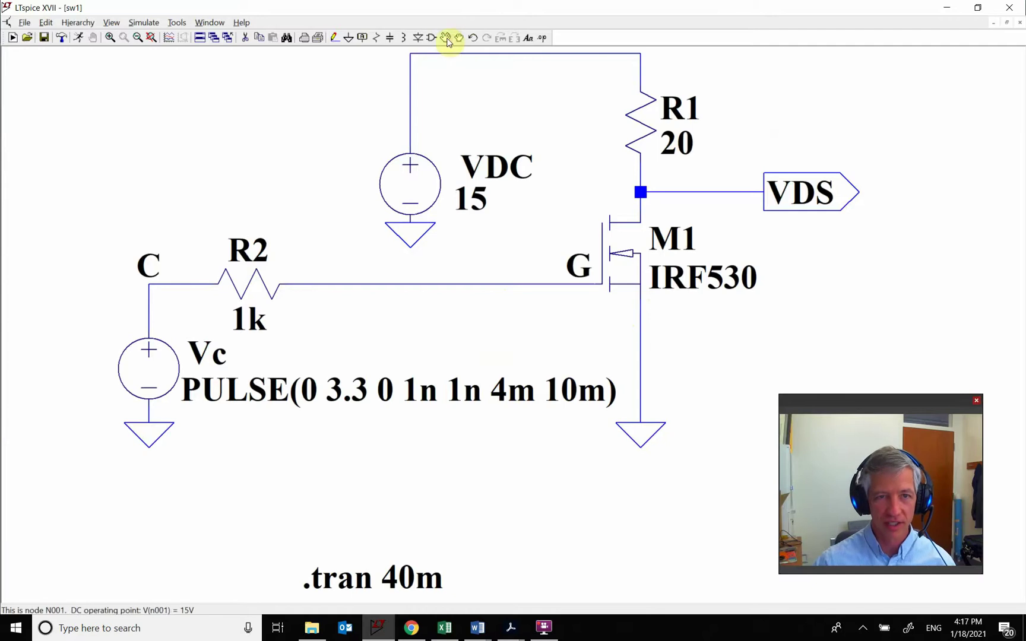
Move the VDC source with its ground to the far side of VDS and rewire it to R1's upper end, replacing the old wire.
{"action": "left_click_drag", "start_coordinate": [452, 261], "coordinate": [323, 41]}
{"action": "left_click", "coordinate": [939, 156]}
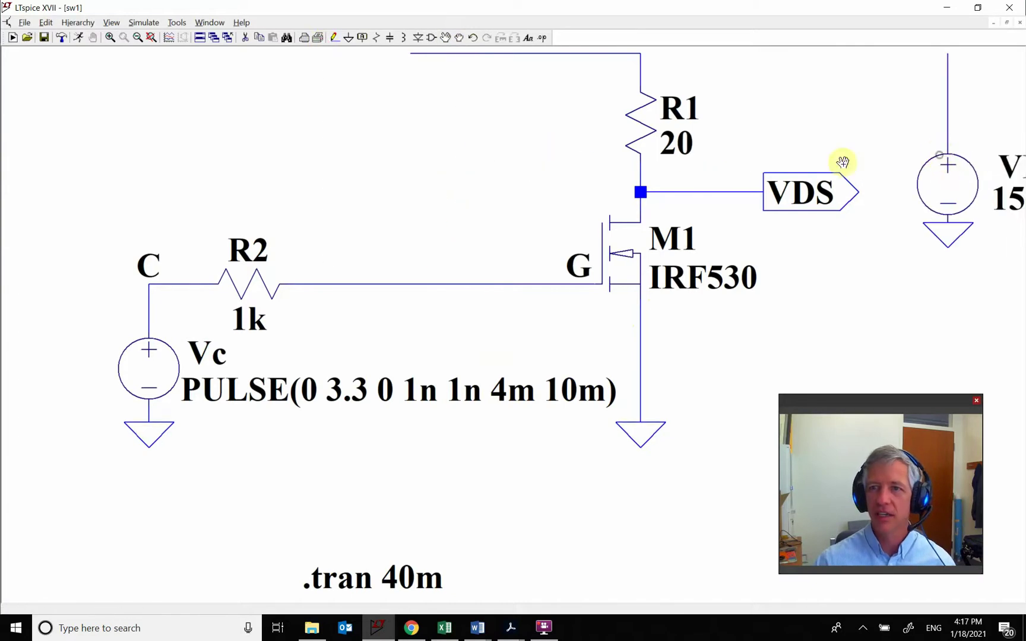
{"action": "left_click", "coordinate": [334, 37]}
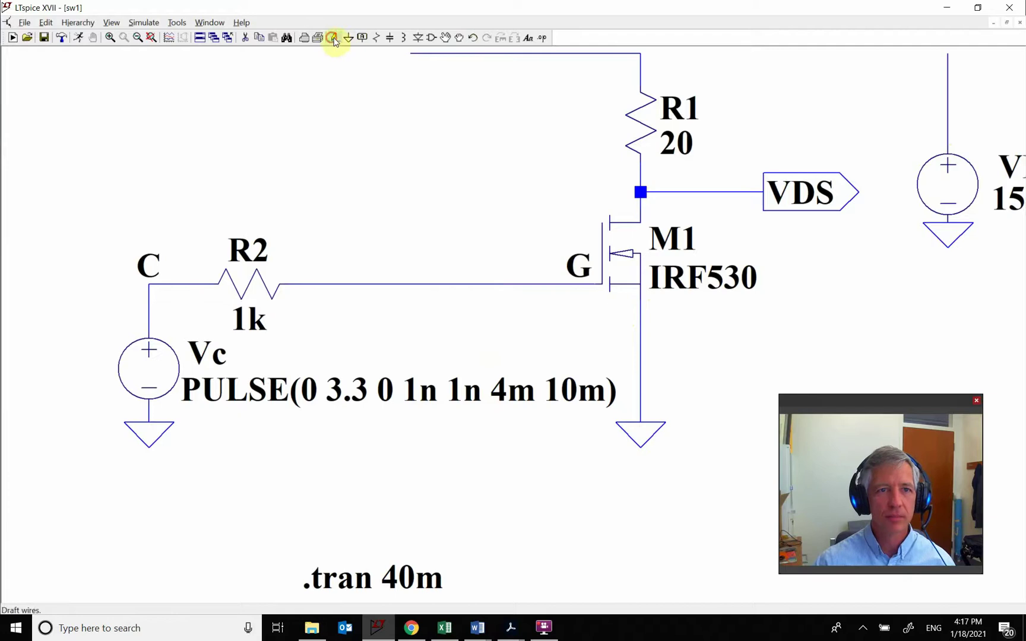
{"action": "left_click", "coordinate": [908, 250]}
{"action": "left_click", "coordinate": [601, 252]}
{"action": "left_click", "coordinate": [245, 38]}
{"action": "right_click", "coordinate": [519, 249]}
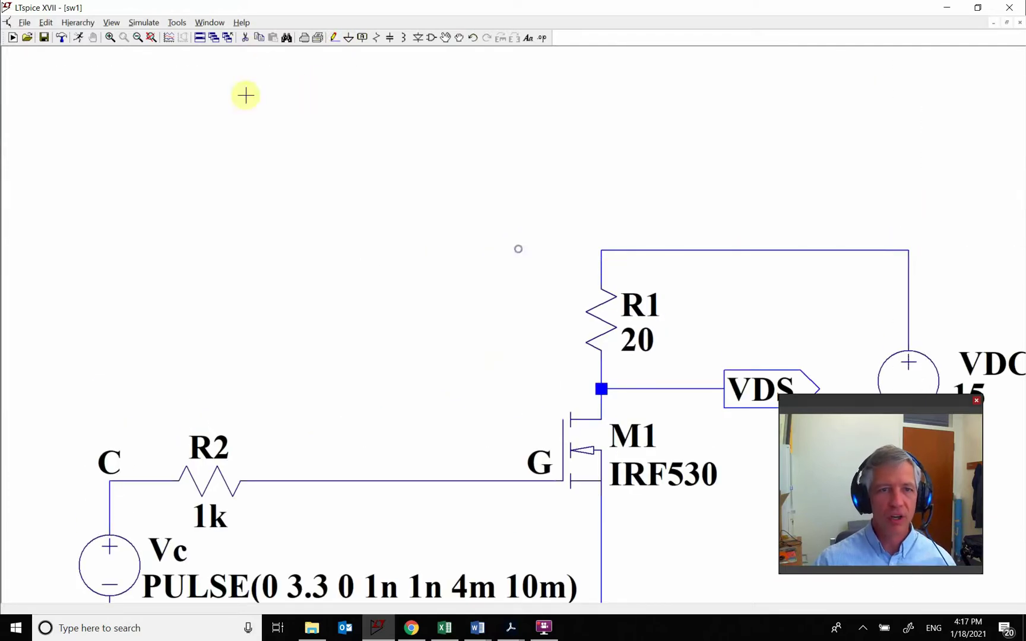
Place an NMOS transistor above the wire between R2 and G and assign it the 2N7002 model.
{"action": "left_click", "coordinate": [431, 38]}
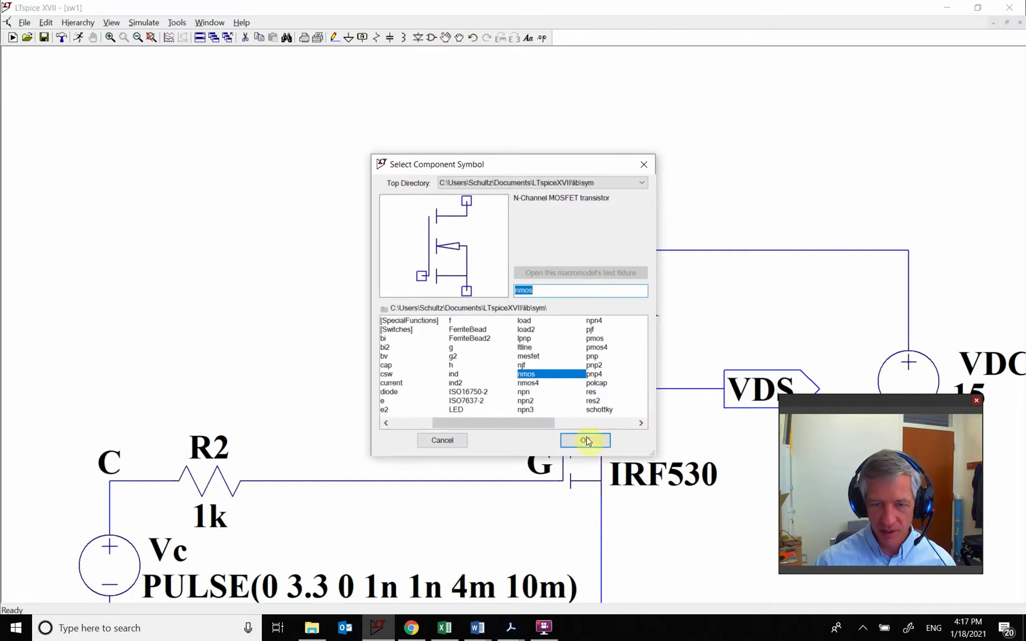
{"action": "left_click", "coordinate": [585, 440]}
{"action": "left_click", "coordinate": [338, 343]}
{"action": "right_click", "coordinate": [341, 345]}
{"action": "left_click", "coordinate": [572, 280]}
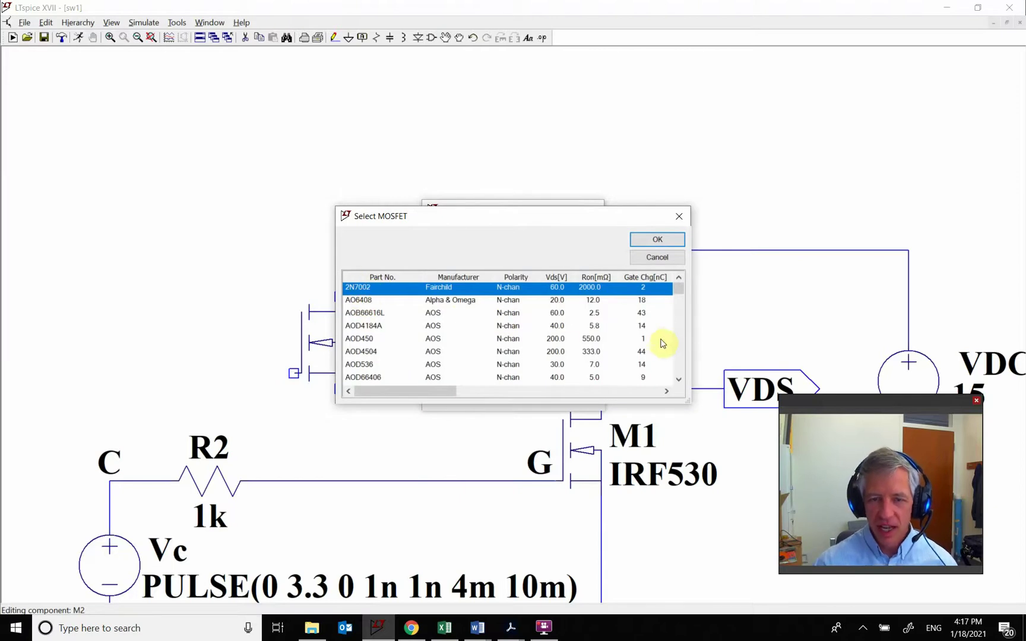
{"action": "left_click_drag", "start_coordinate": [694, 306], "coordinate": [952, 301]}
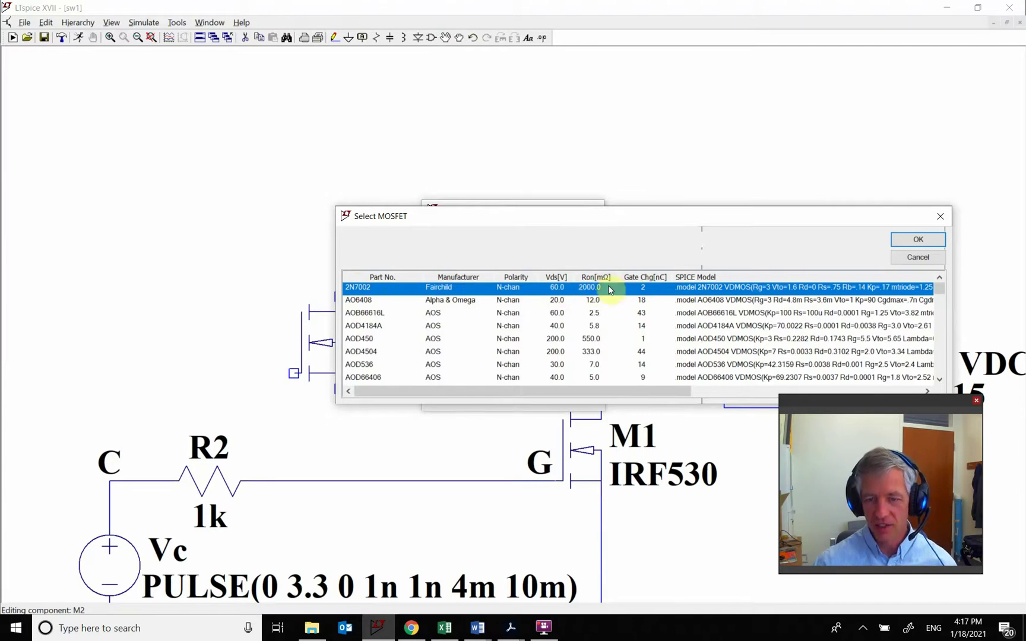
{"action": "left_click", "coordinate": [919, 241]}
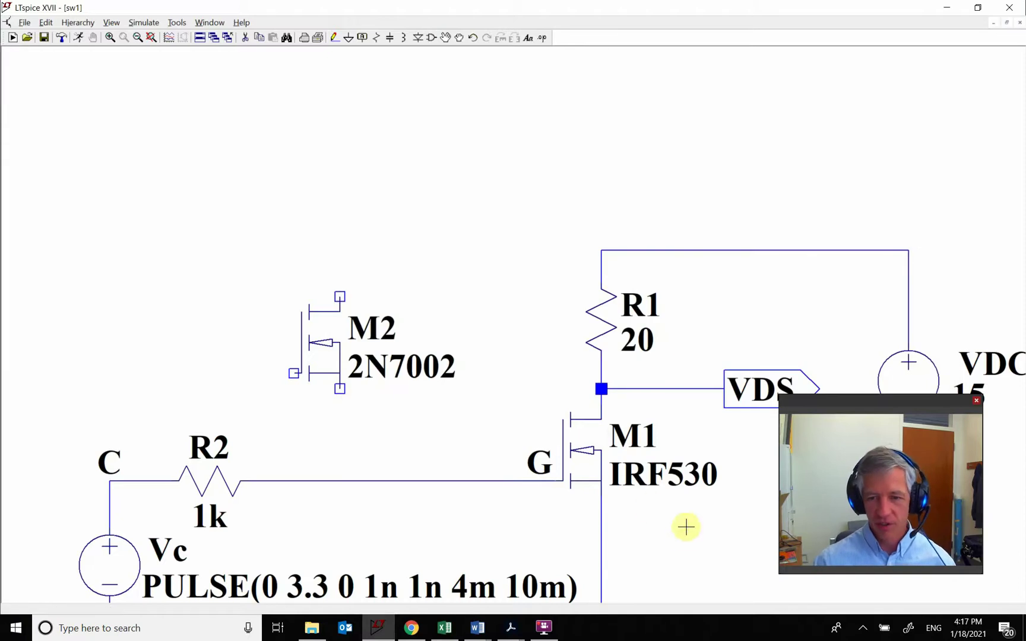
Delete the wire between R2 and gate node G, and move M2 down into the gap, level with M1.
{"action": "left_click_drag", "start_coordinate": [927, 405], "coordinate": [943, 431]}
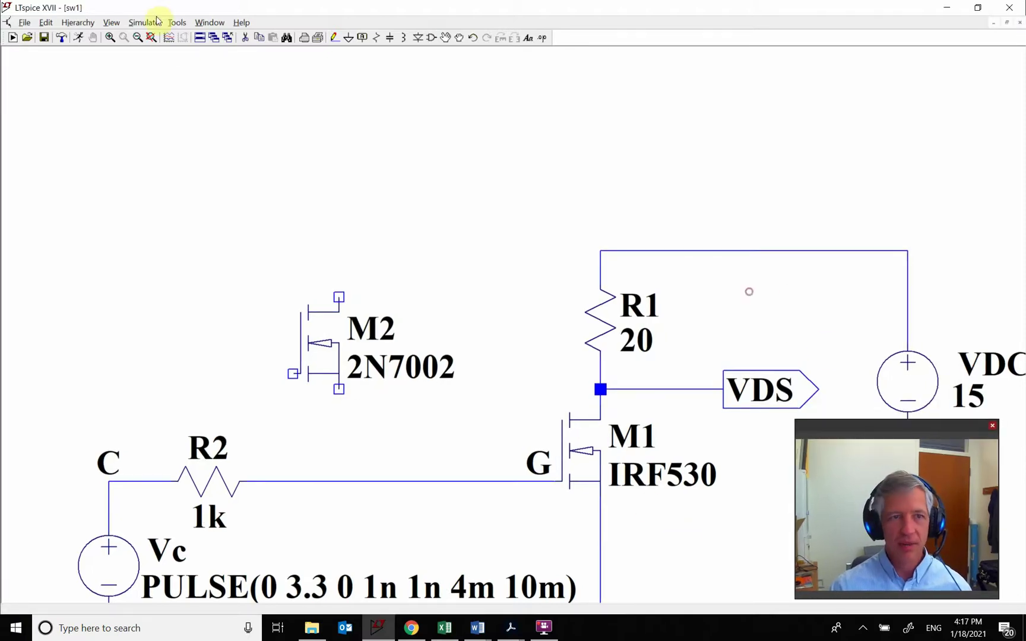
{"action": "left_click", "coordinate": [150, 38]}
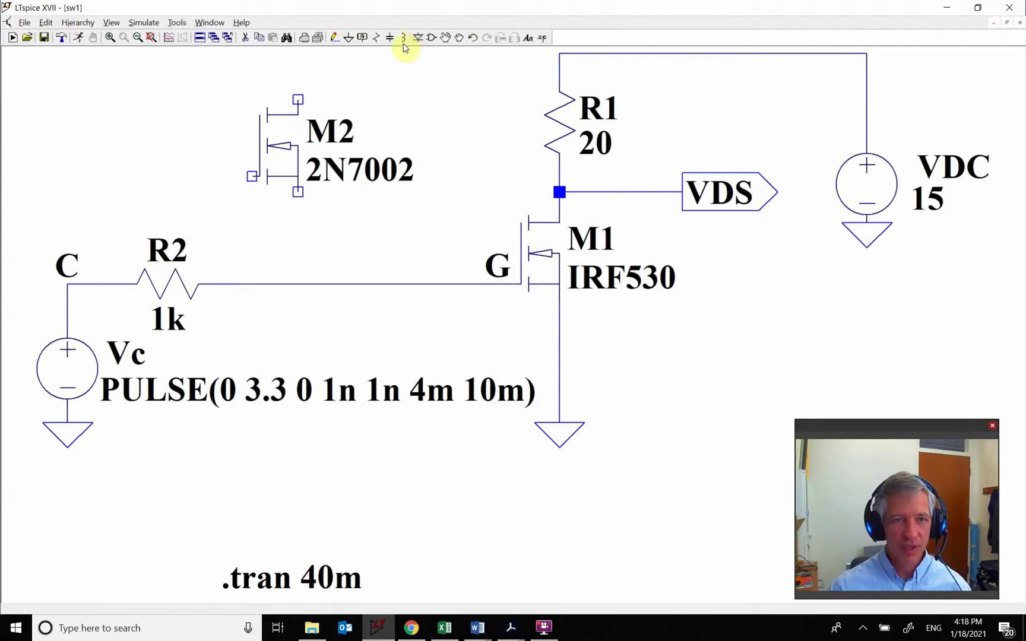
{"action": "left_click", "coordinate": [245, 39]}
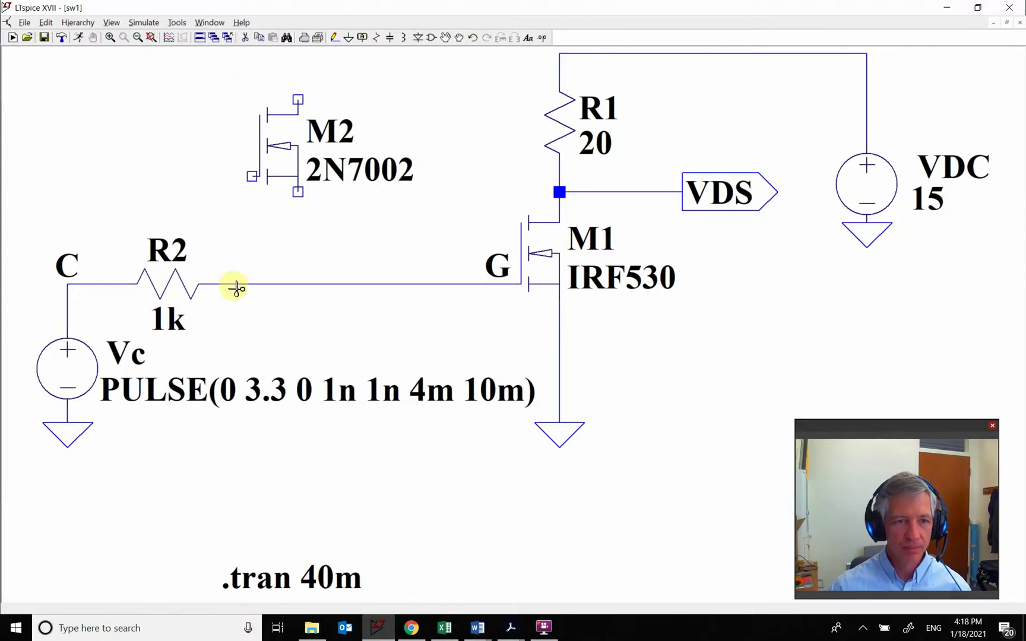
{"action": "left_click", "coordinate": [239, 284]}
{"action": "left_click", "coordinate": [444, 38]}
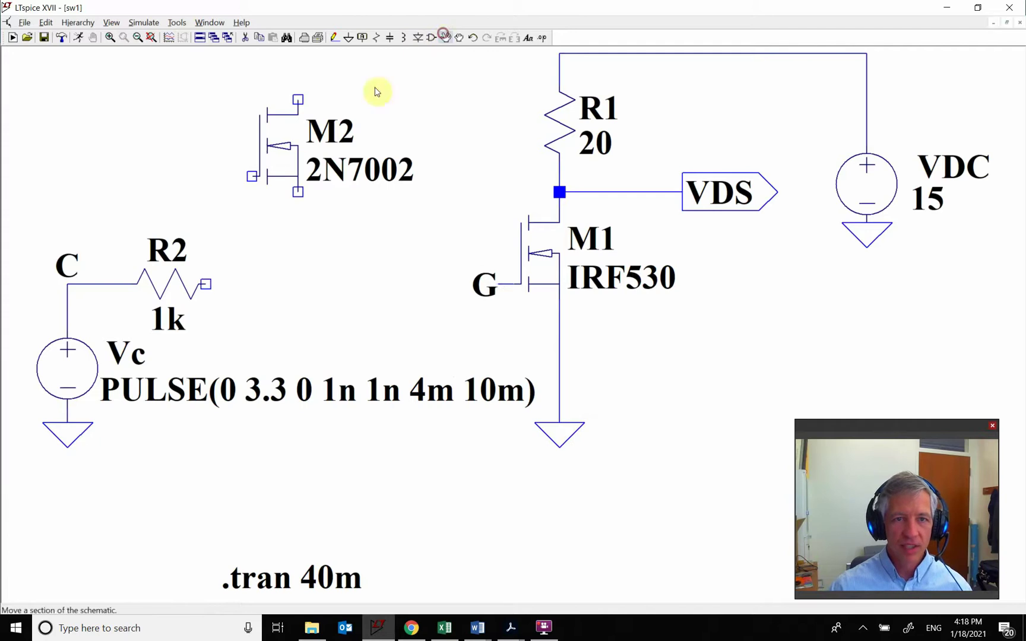
{"action": "left_click", "coordinate": [279, 156]}
{"action": "left_click", "coordinate": [284, 272]}
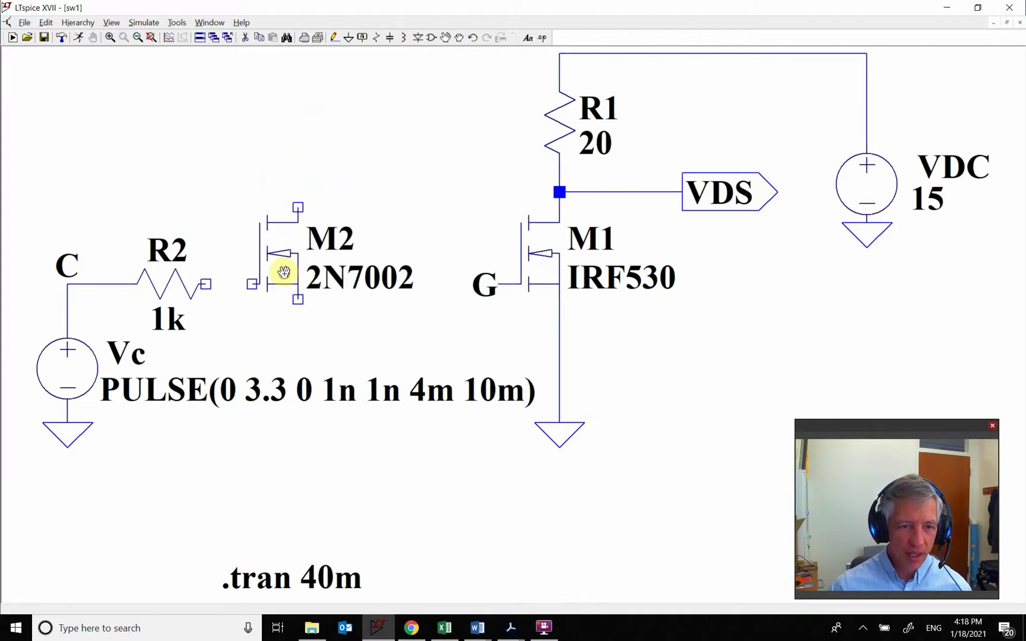
Ground M2's source with a ground symbol below it and wire its drain to the VDC supply line at R1's upper end.
{"action": "key", "text": "g"}
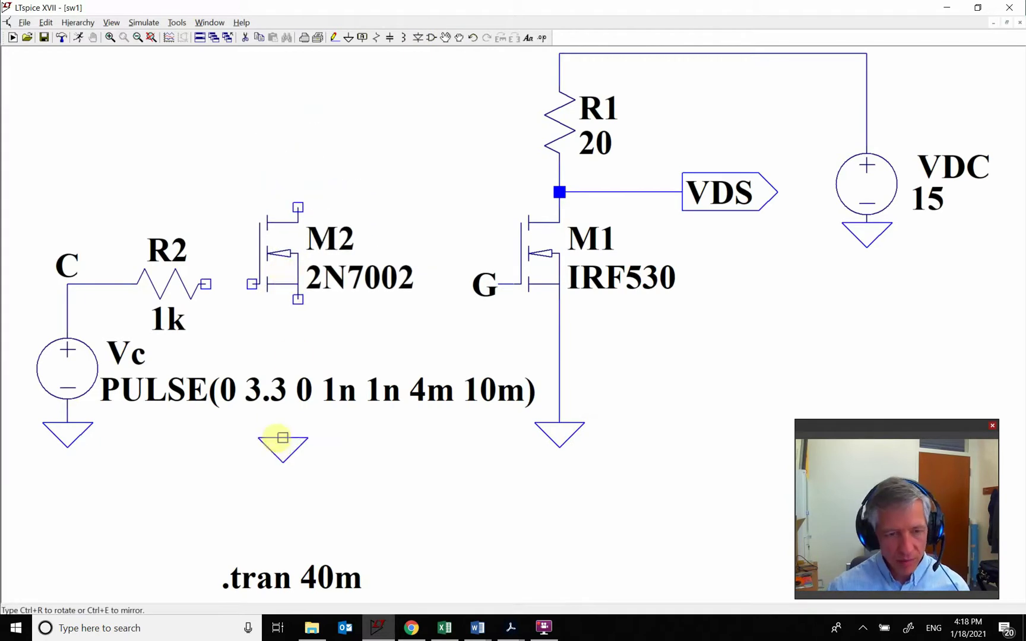
{"action": "left_click", "coordinate": [297, 438]}
{"action": "key", "text": "w"}
{"action": "left_click", "coordinate": [298, 438]}
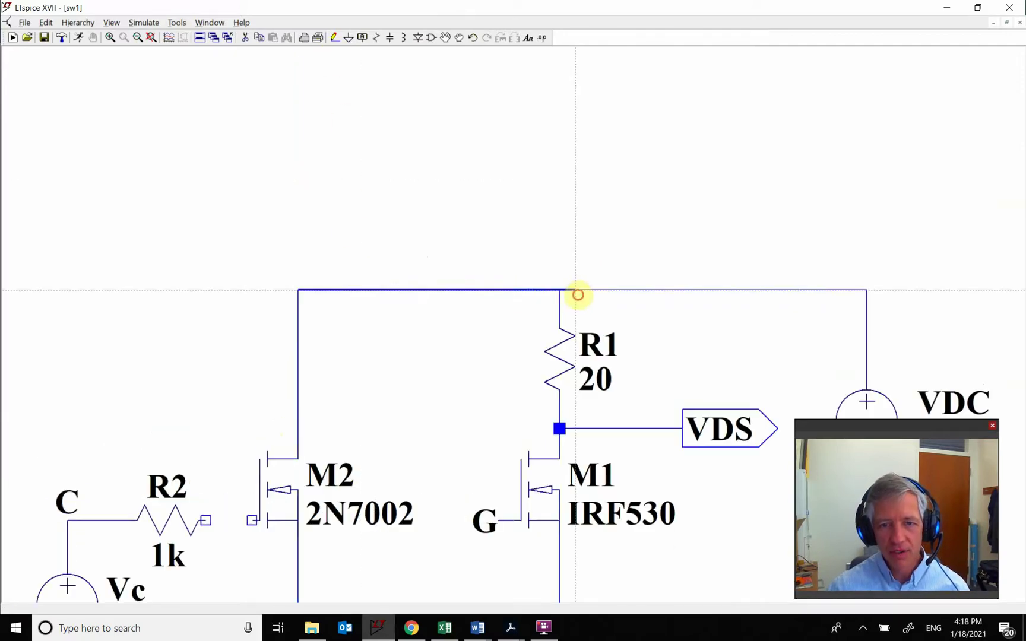
{"action": "left_click", "coordinate": [559, 290]}
{"action": "key", "text": "Escape"}
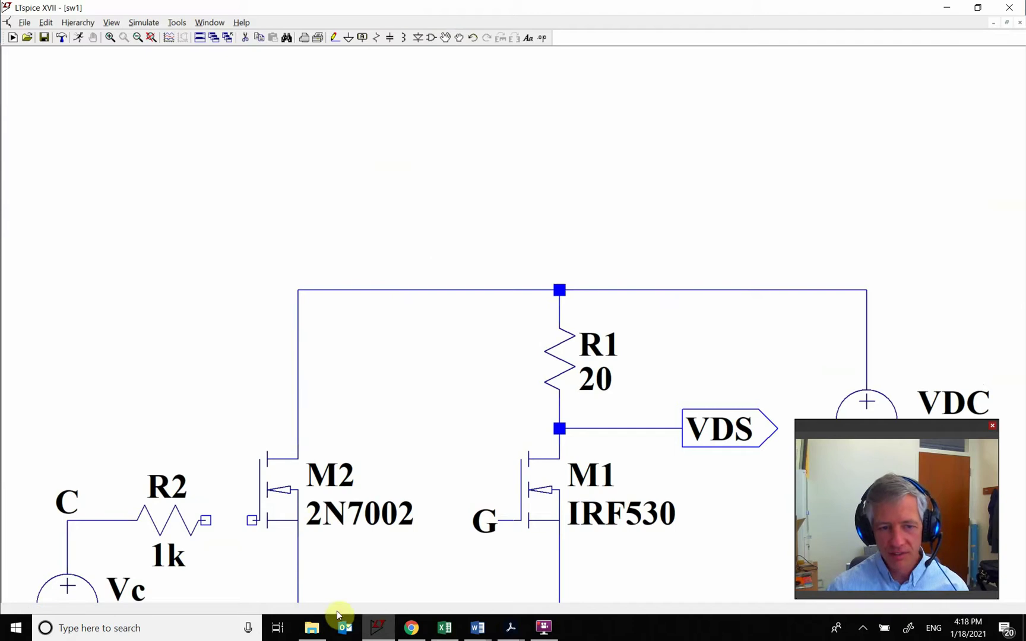
Wire the gate of M2 to the free end of R2.
{"action": "key", "text": "F3"}
{"action": "left_click", "coordinate": [251, 520]}
{"action": "left_click", "coordinate": [202, 522]}
{"action": "key", "text": "Escape"}
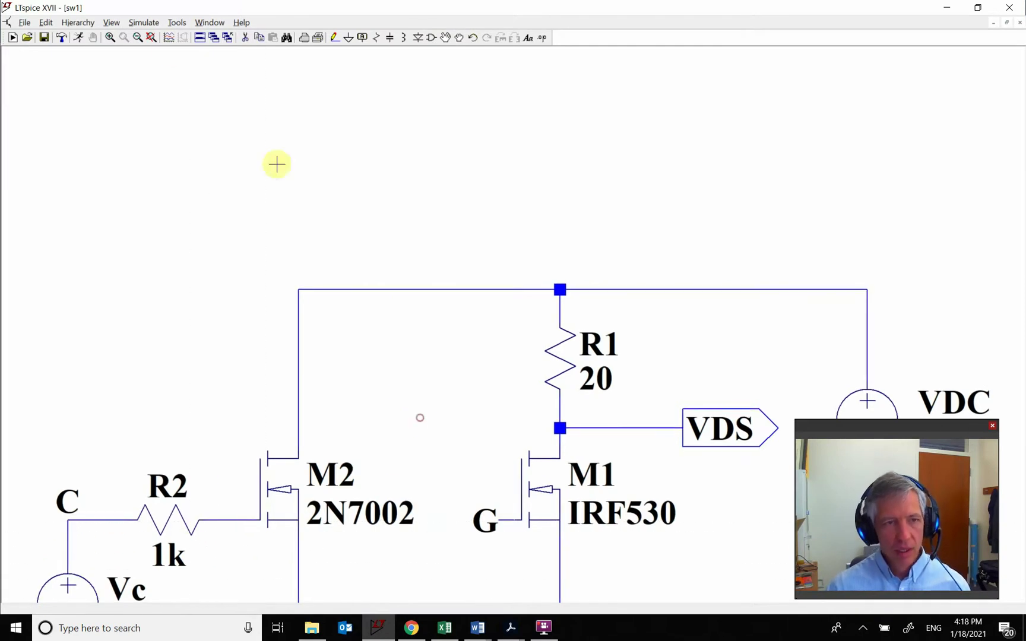
Wire M1's gate node G to the drain of M2.
{"action": "left_click", "coordinate": [152, 37]}
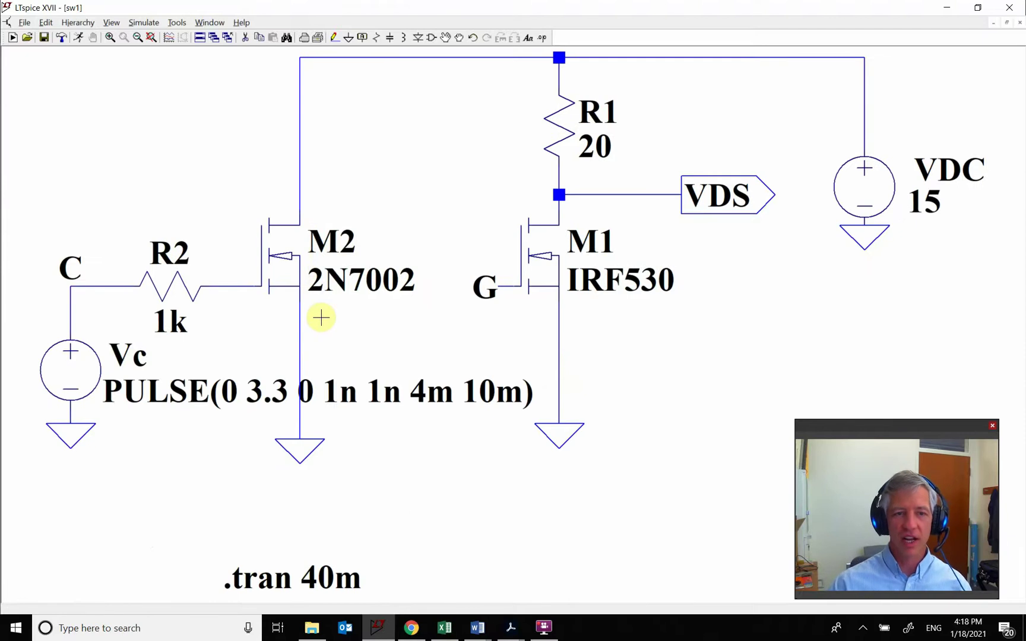
{"action": "left_click", "coordinate": [336, 38]}
{"action": "left_click", "coordinate": [499, 287]}
{"action": "left_click", "coordinate": [452, 194]}
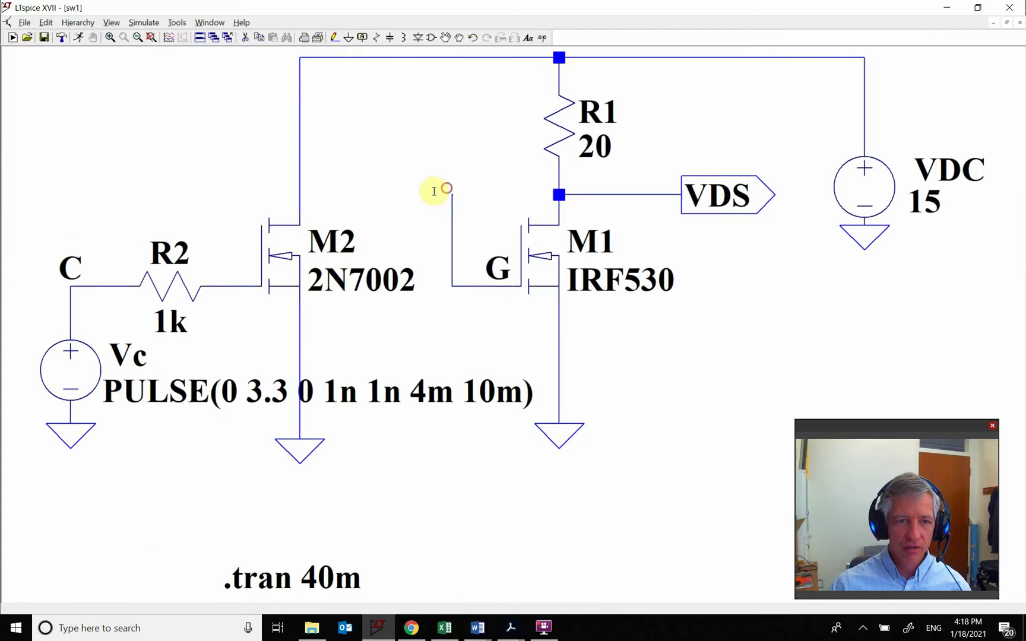
{"action": "left_click", "coordinate": [300, 194]}
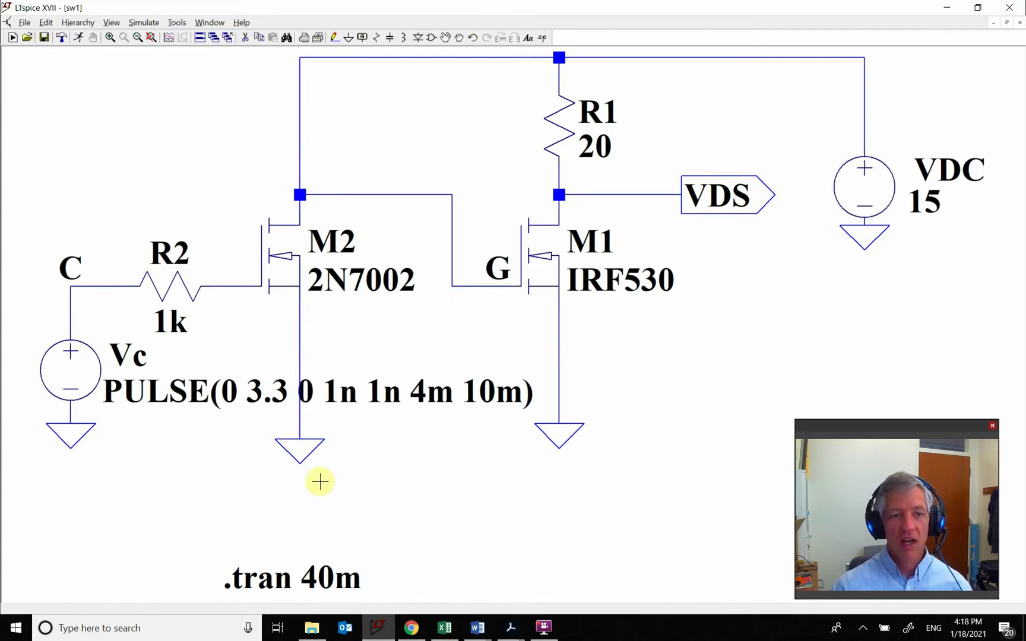
Insert a resistor into the wire between the VDC supply line and M2's drain, and set its value to 1k.
{"action": "key", "text": "r"}
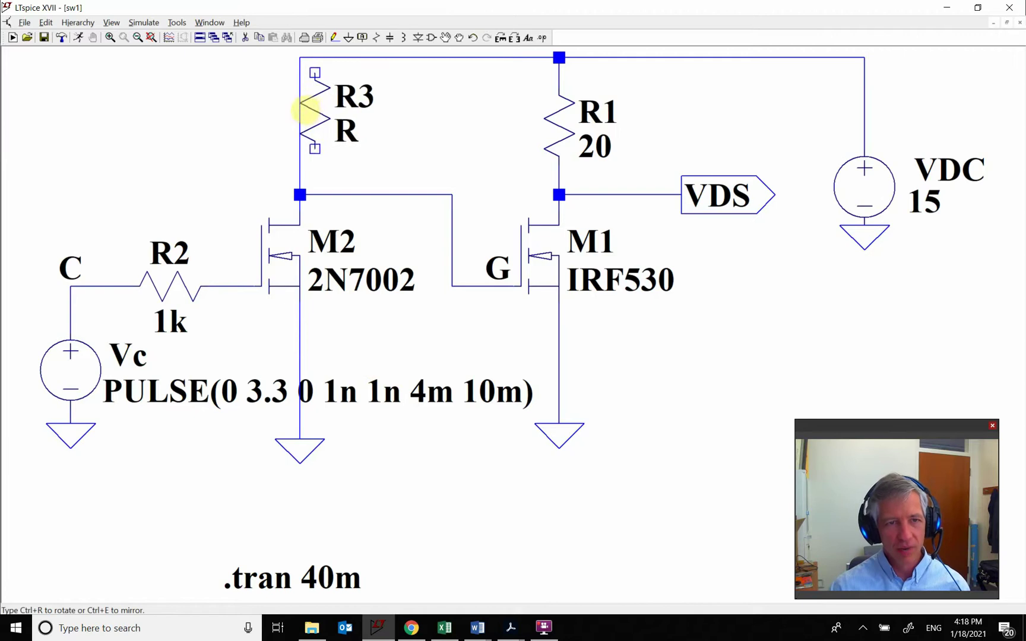
{"action": "left_click", "coordinate": [287, 114]}
{"action": "key", "text": "Escape"}
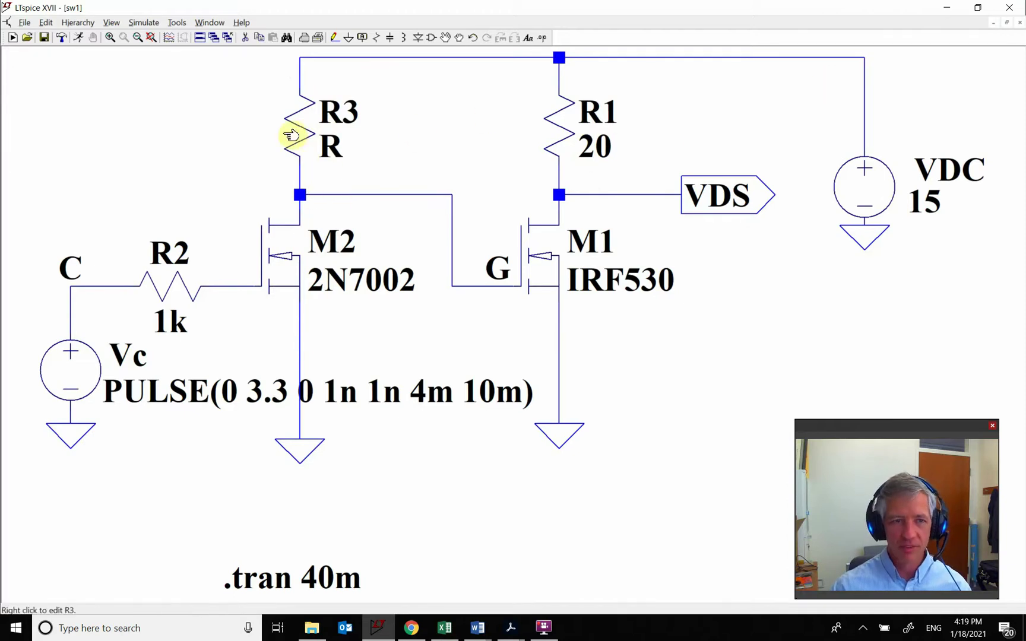
{"action": "right_click", "coordinate": [307, 126]}
{"action": "type", "text": "1k"}
{"action": "key", "text": "Return"}
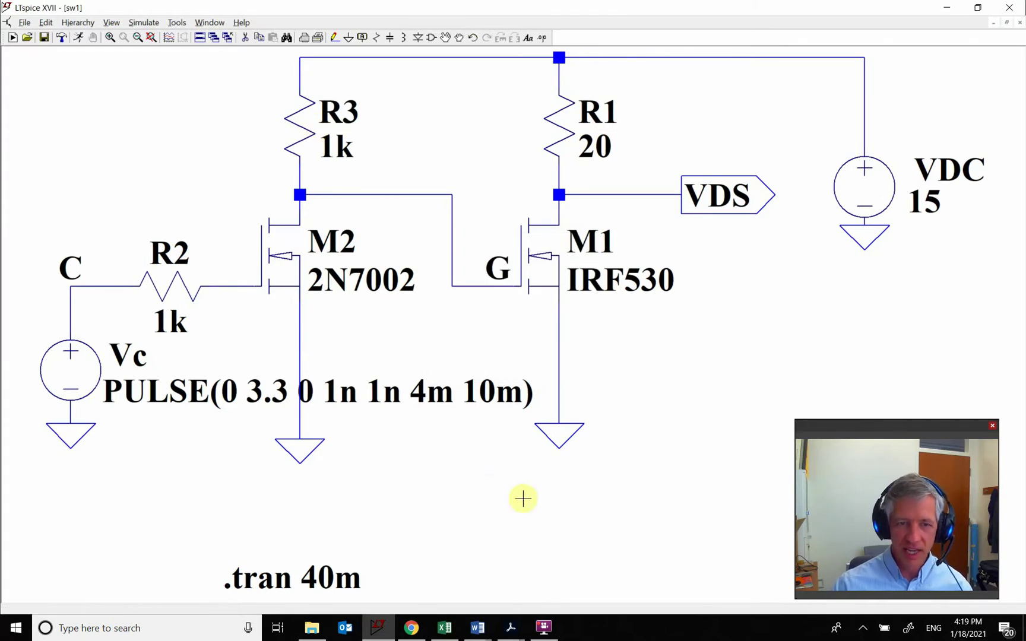
Run the transient simulation and probe control node C and M2's gate, finishing with the voltages at G and C plotted together.
{"action": "left_click", "coordinate": [78, 40]}
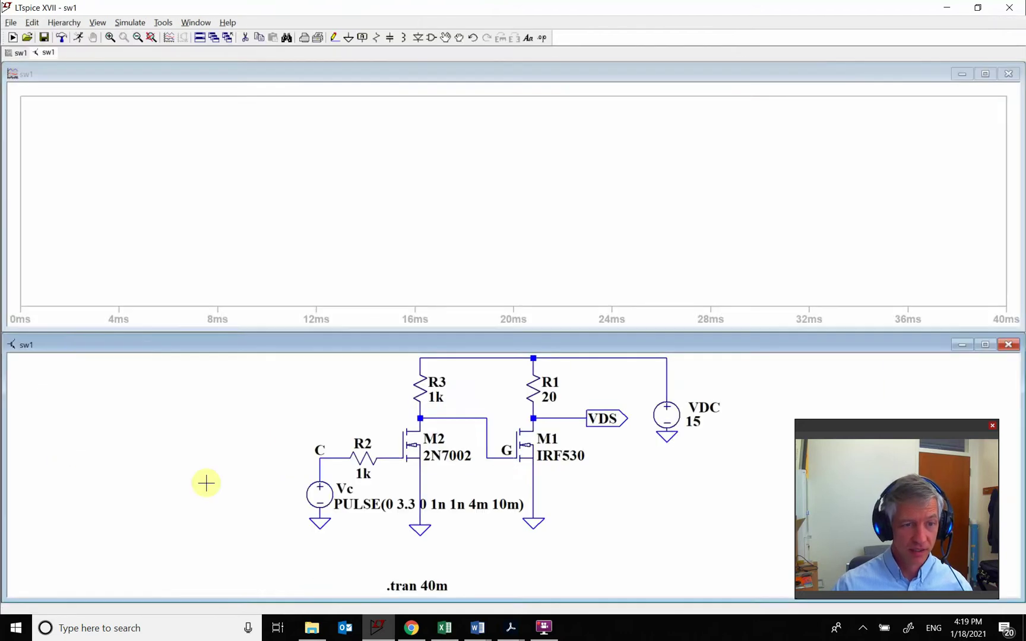
{"action": "left_click", "coordinate": [327, 458]}
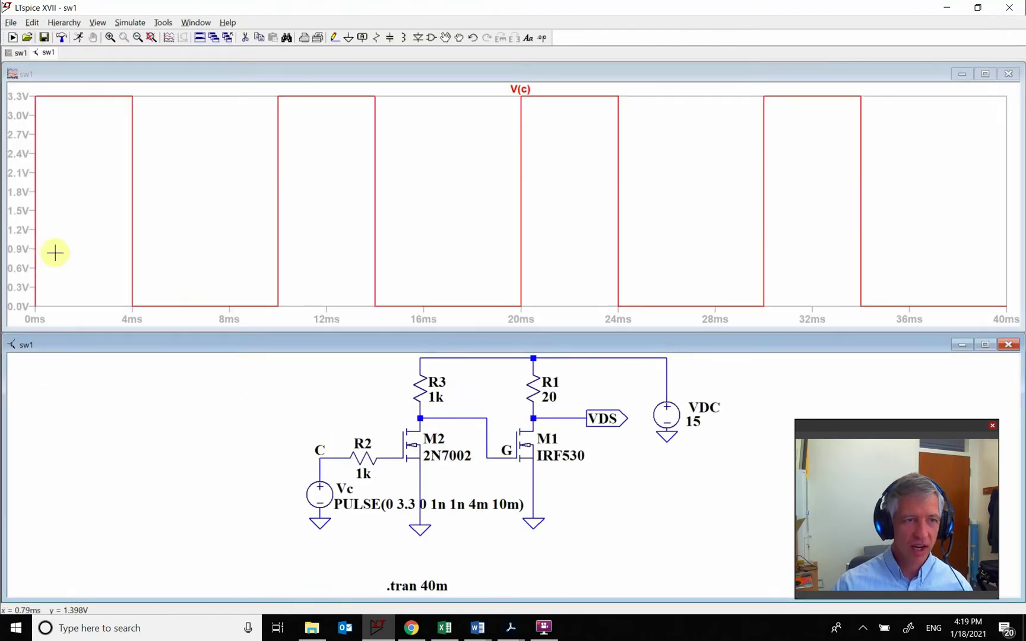
{"action": "left_click", "coordinate": [393, 457]}
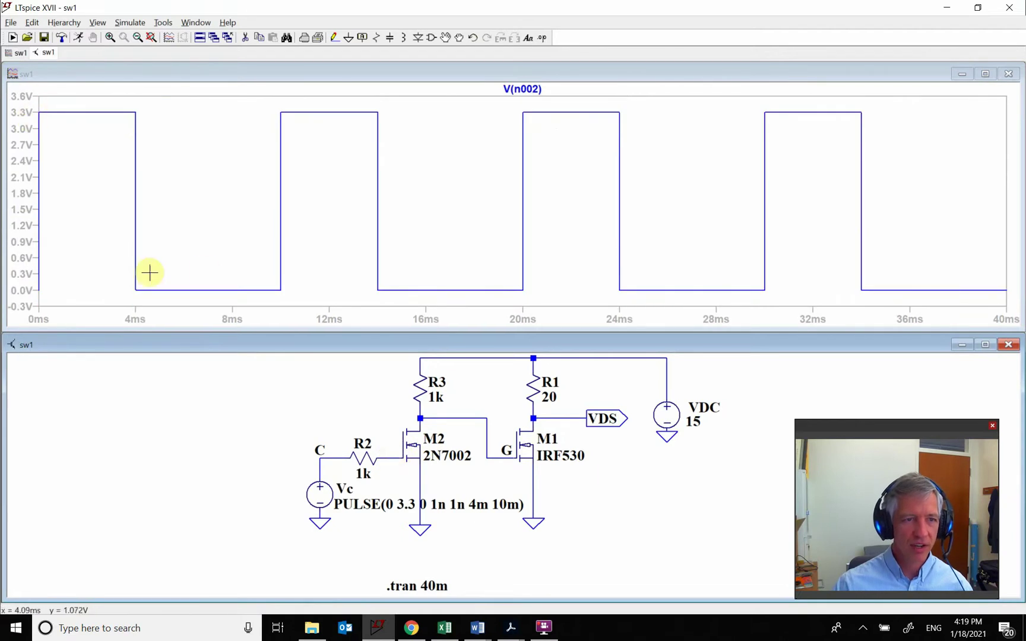
{"action": "left_click", "coordinate": [459, 411]}
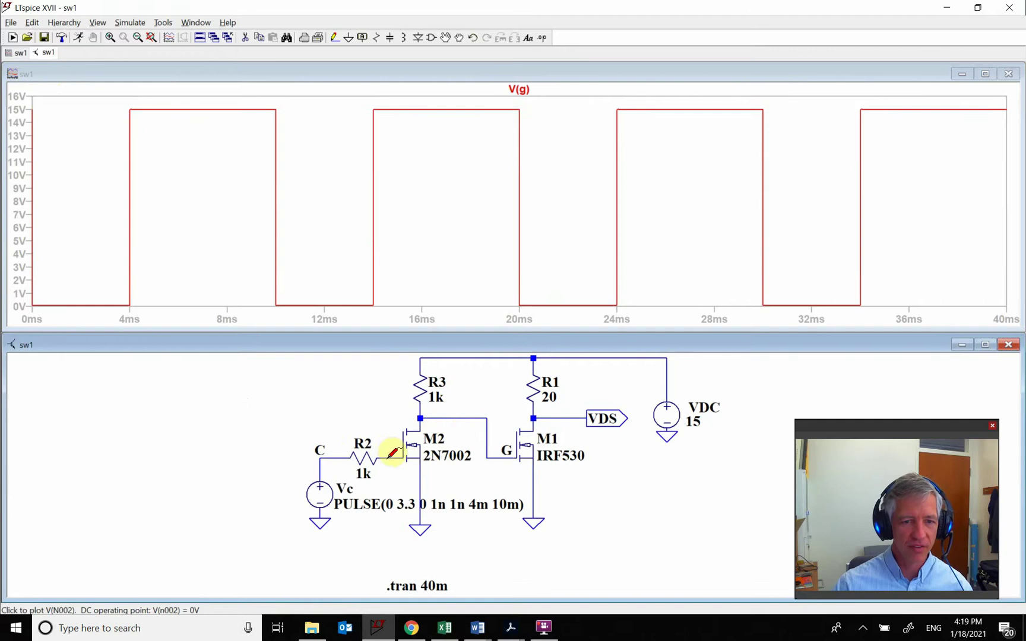
{"action": "left_click", "coordinate": [333, 456]}
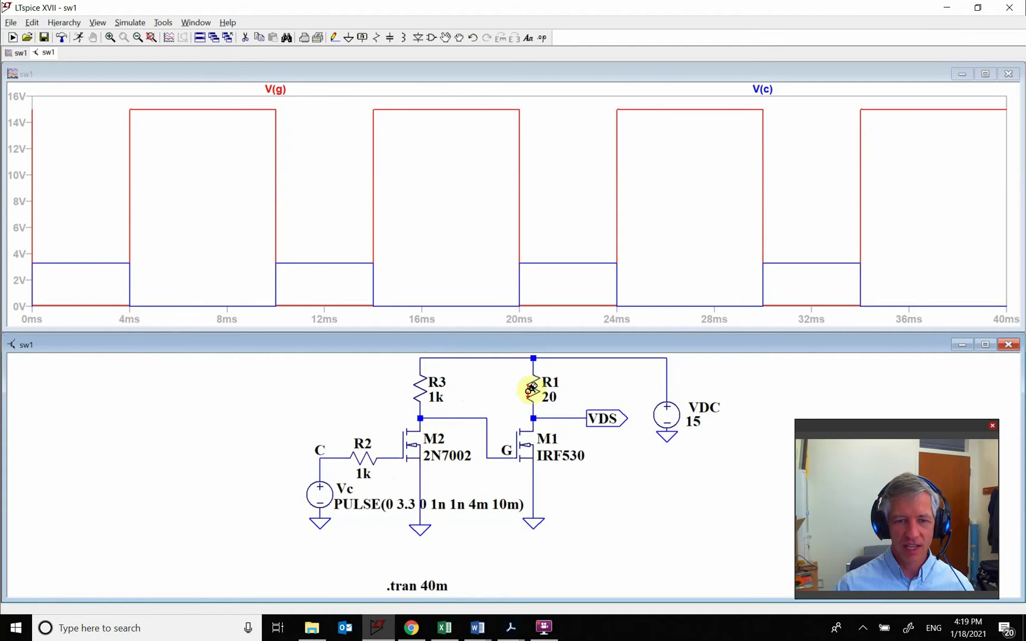
Plot the VDS output on its own and against gate voltage G, and return to comparing G with control voltage C.
{"action": "left_click", "coordinate": [575, 416]}
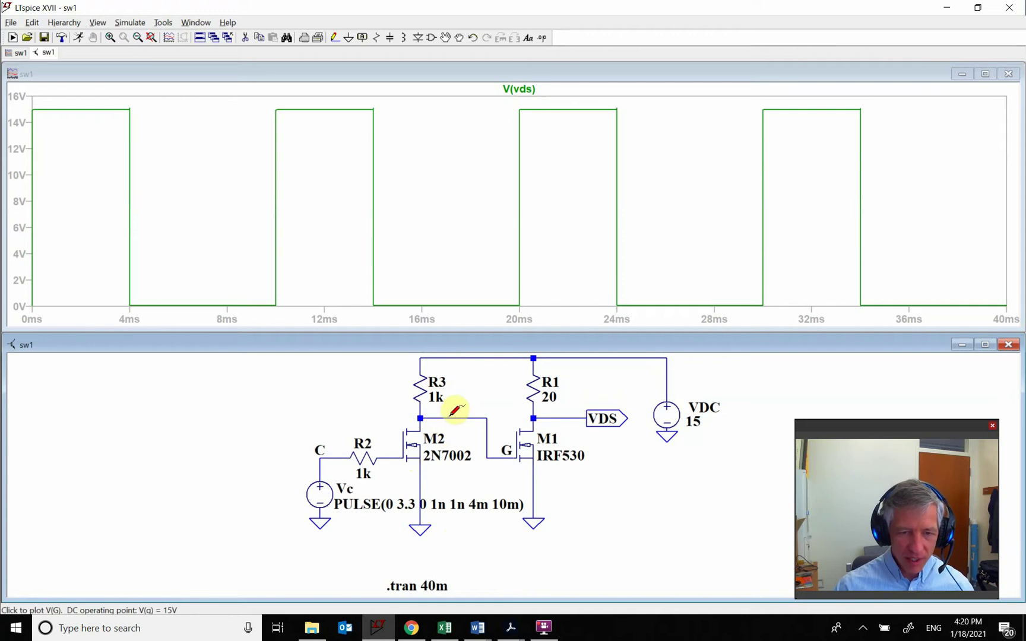
{"action": "left_click", "coordinate": [455, 409]}
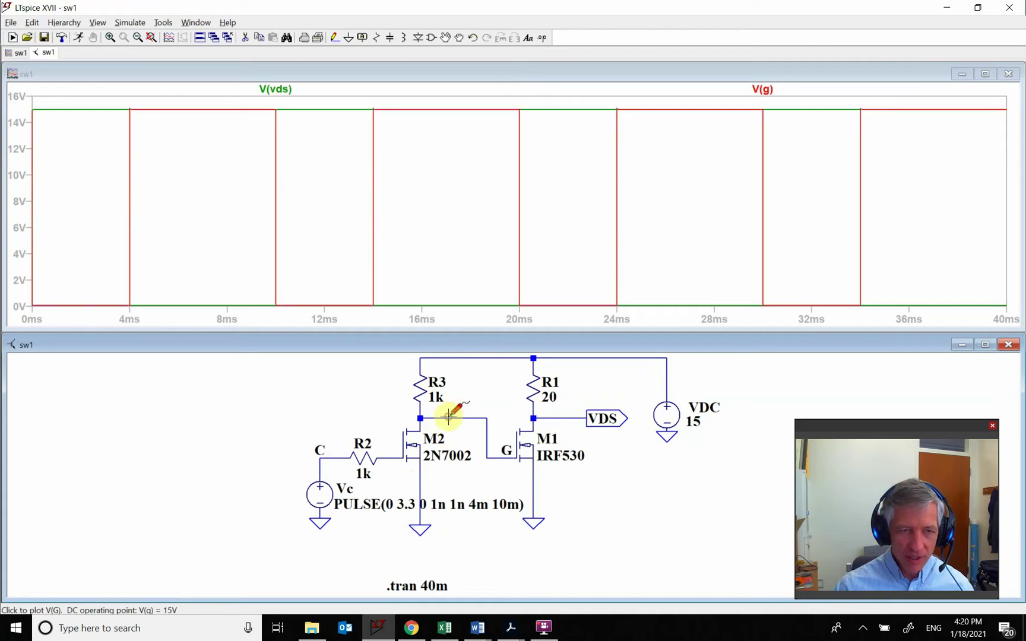
{"action": "left_click", "coordinate": [332, 458]}
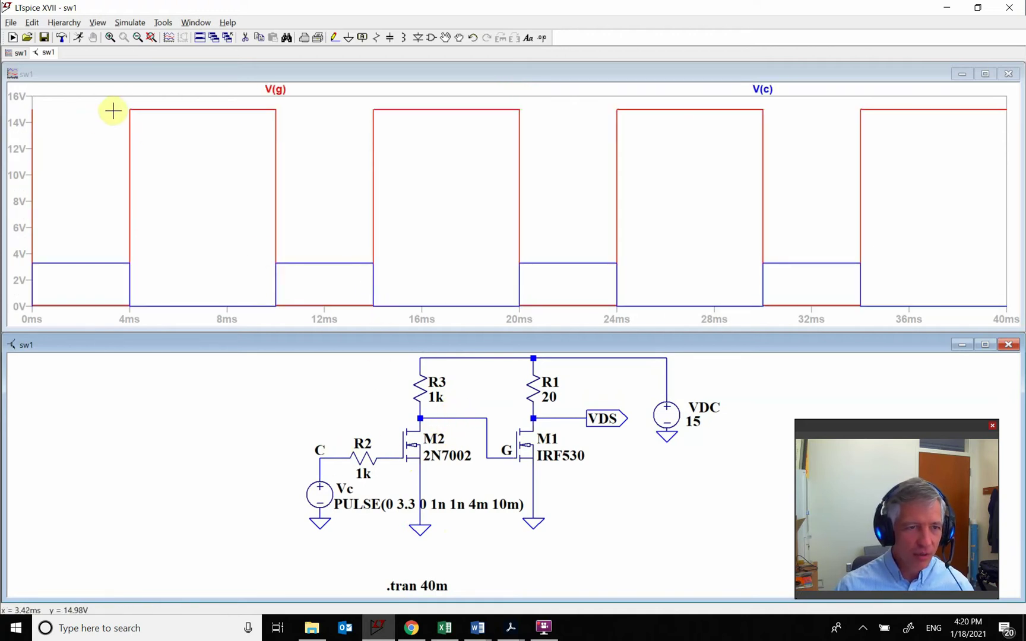
Examine the switching edge near 10 ms in close-up, adding VDS to the traces and finishing with only C and VDS plotted.
{"action": "left_click_drag", "start_coordinate": [271, 104], "coordinate": [295, 322]}
{"action": "left_click_drag", "start_coordinate": [207, 100], "coordinate": [246, 302]}
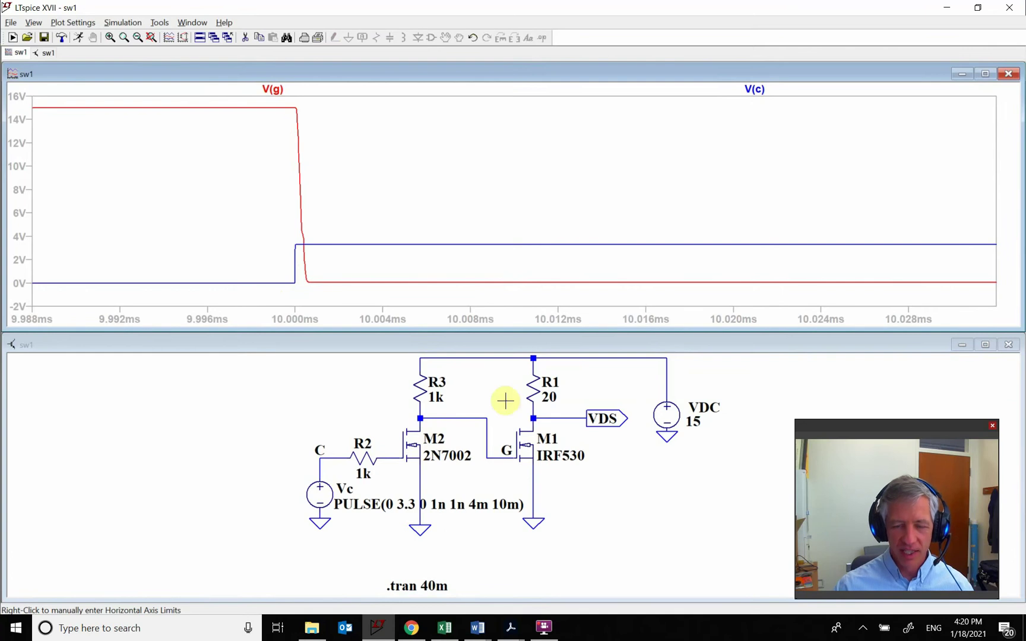
{"action": "left_click", "coordinate": [580, 415]}
{"action": "left_click", "coordinate": [579, 417]}
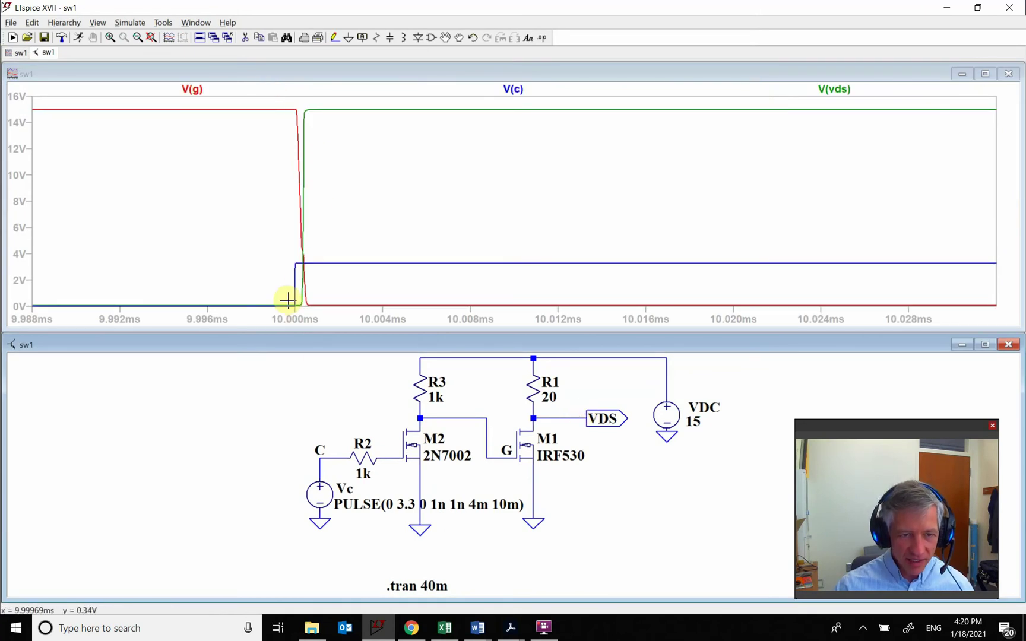
{"action": "left_click", "coordinate": [325, 458]}
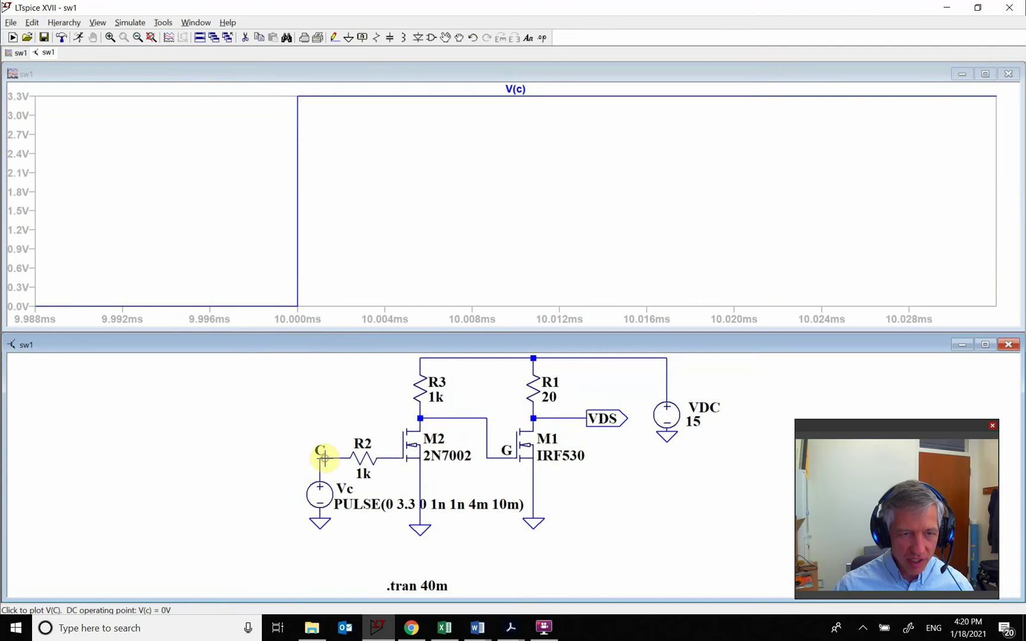
{"action": "left_click", "coordinate": [582, 417]}
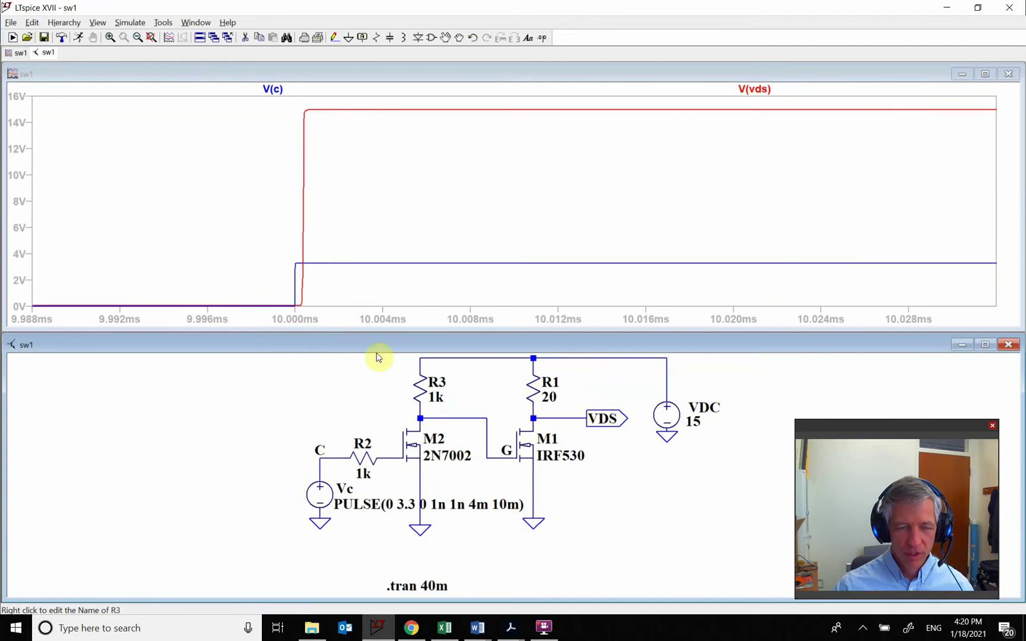